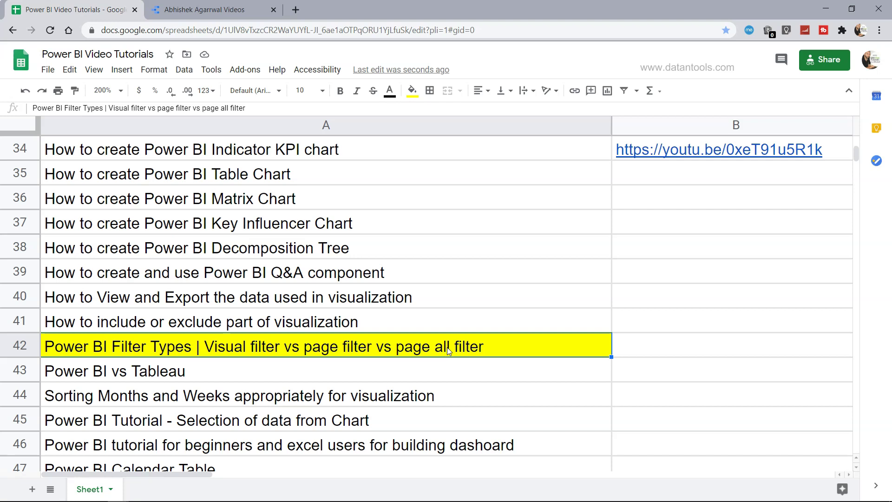
- Scroll up the tutorial list to review the YouTube links in column B
{"action": "scroll", "coordinate": [437, 326], "scroll_direction": "up", "scroll_amount": 1}
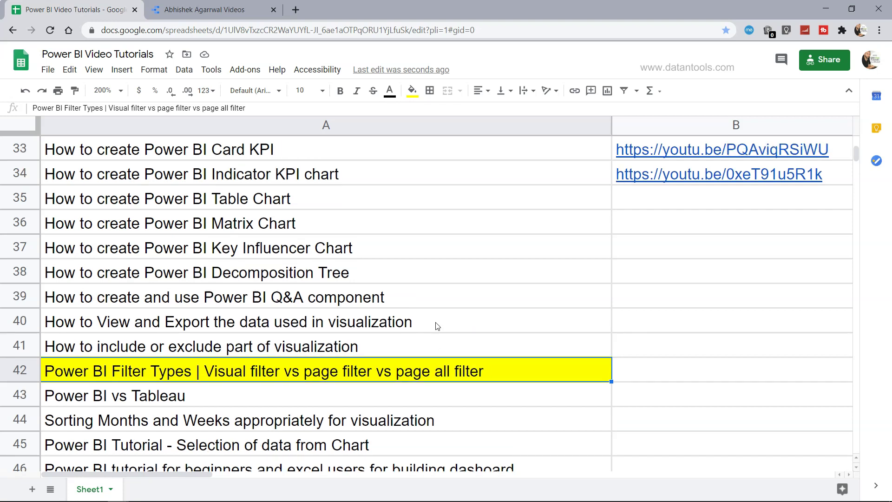
{"action": "scroll", "coordinate": [437, 326], "scroll_direction": "up", "scroll_amount": 10}
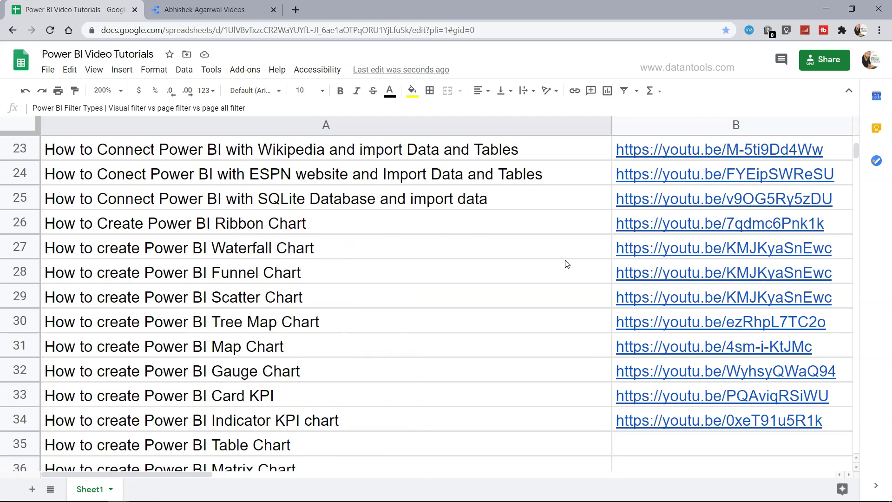
{"action": "mouse_move", "coordinate": [669, 260]}
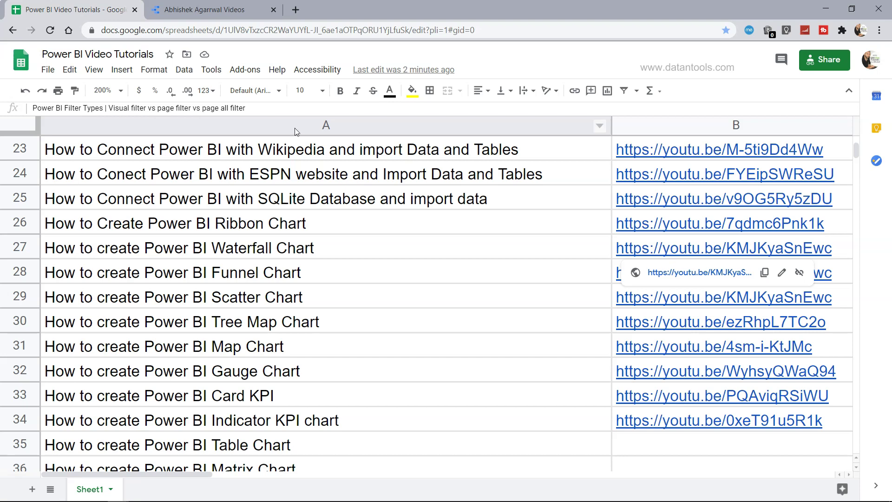
- In the YouTube videos report, uncheck every title in the Video Title filter
{"action": "left_click", "coordinate": [205, 12]}
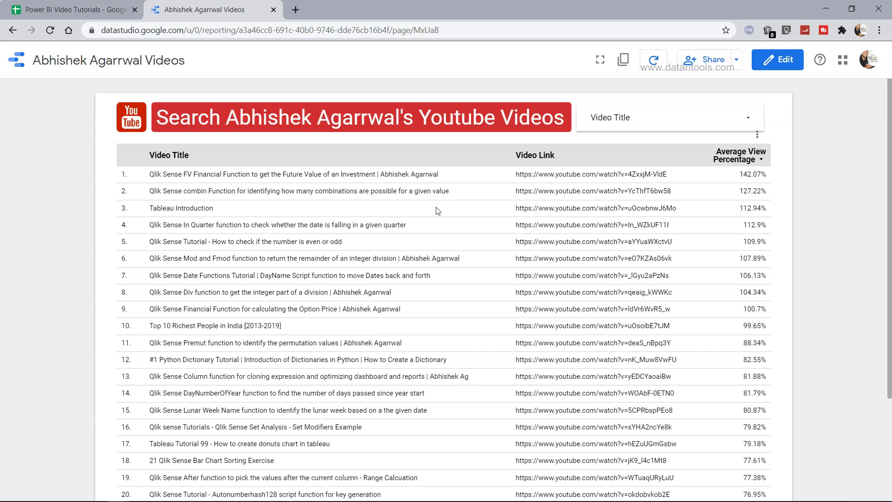
{"action": "left_click", "coordinate": [427, 30]}
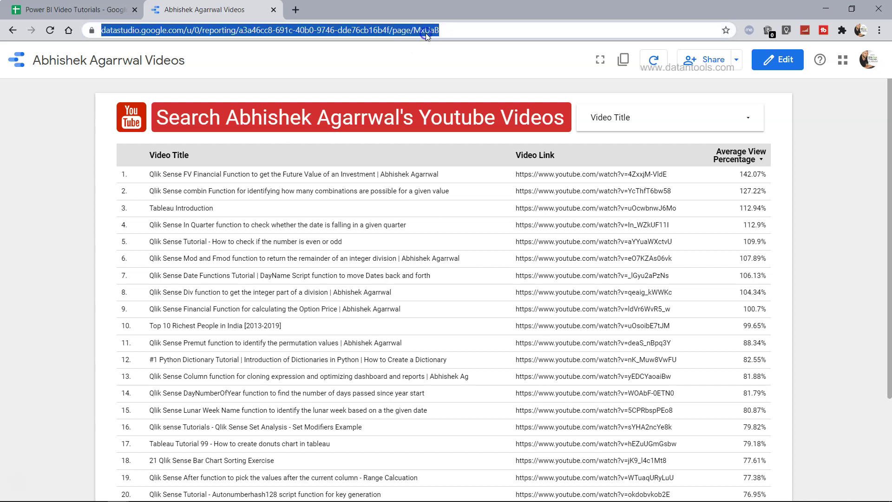
{"action": "left_click", "coordinate": [457, 30]}
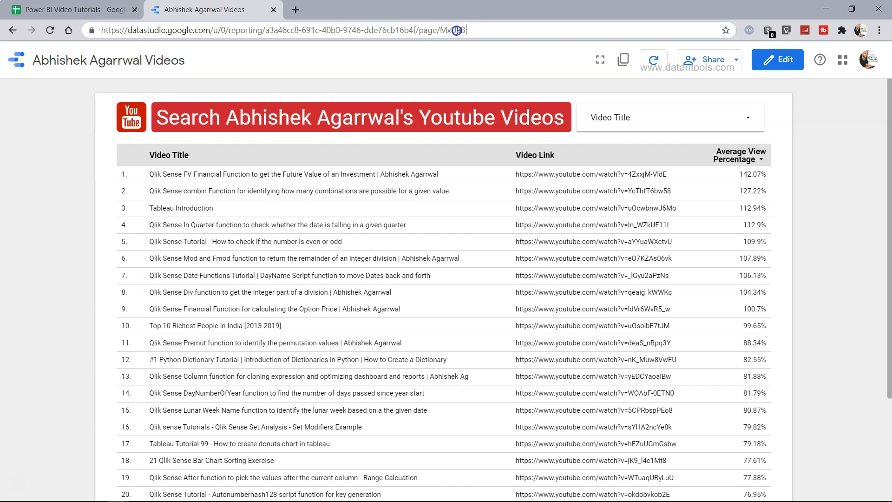
{"action": "left_click", "coordinate": [669, 117]}
{"action": "left_click", "coordinate": [597, 115]}
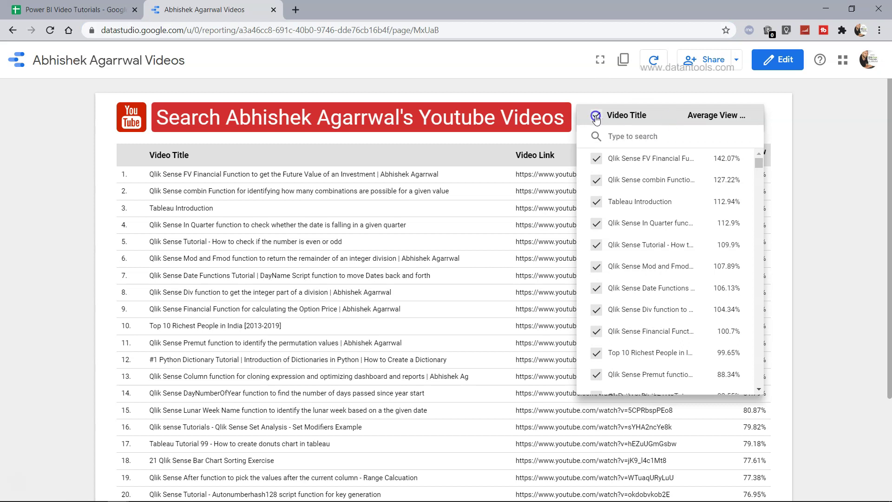
- Search the Video Title filter for 'tableau' and select all matches to list only Tableau videos
{"action": "left_click", "coordinate": [628, 137]}
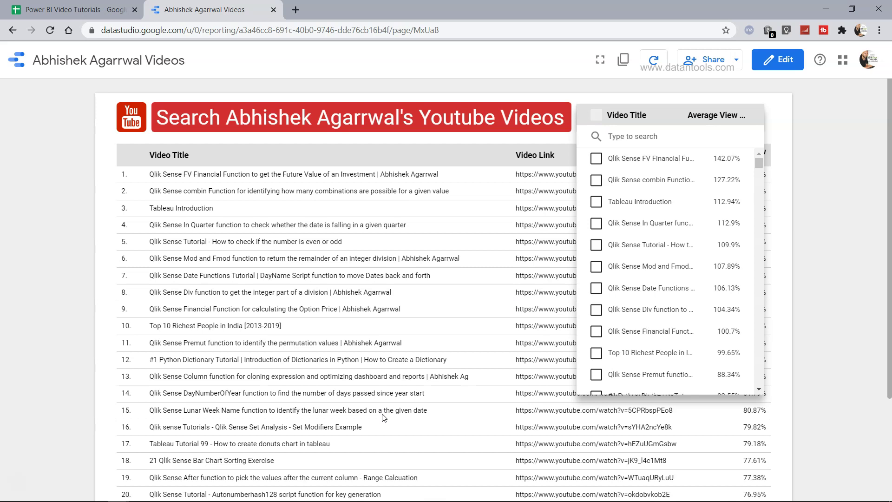
{"action": "type", "text": "tableau"}
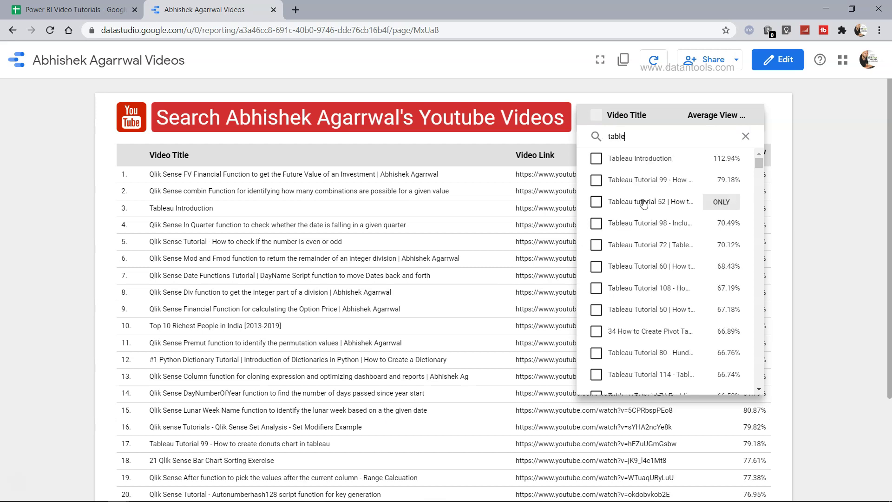
{"action": "left_click", "coordinate": [598, 116]}
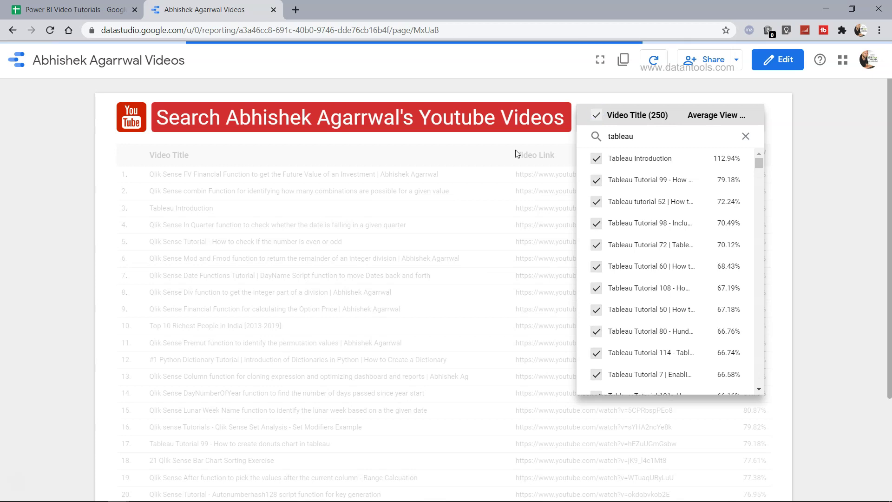
{"action": "left_click", "coordinate": [72, 292]}
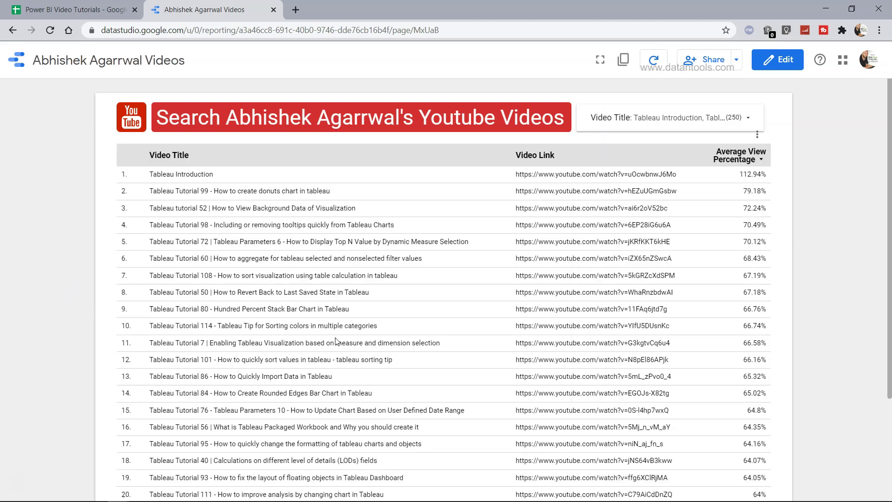
{"action": "scroll", "coordinate": [337, 342], "scroll_direction": "down", "scroll_amount": 3}
{"action": "scroll", "coordinate": [336, 342], "scroll_direction": "up", "scroll_amount": 3}
{"action": "scroll", "coordinate": [337, 342], "scroll_direction": "down", "scroll_amount": 3}
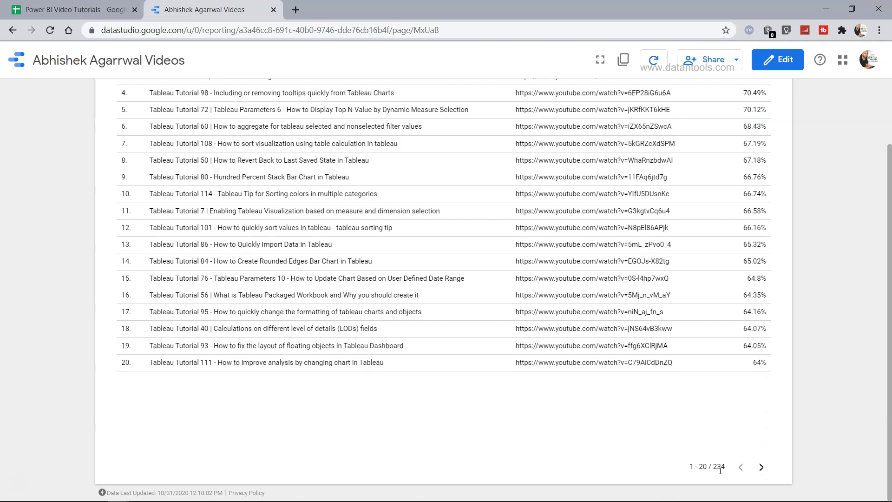
{"action": "scroll", "coordinate": [525, 344], "scroll_direction": "up", "scroll_amount": 3}
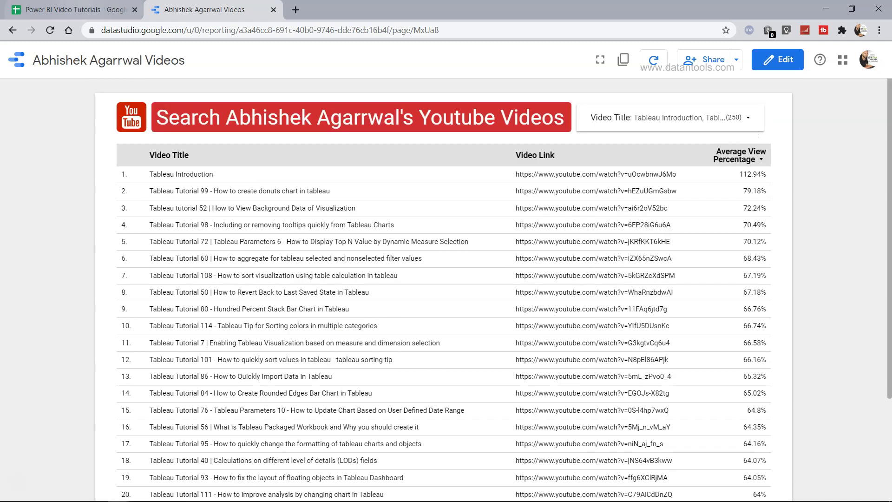
- Return to the tutorials sheet and select the yellow Power BI Filter Types entry in A42
{"action": "key", "text": "ctrl+Tab"}
{"action": "scroll", "coordinate": [302, 321], "scroll_direction": "down", "scroll_amount": 1}
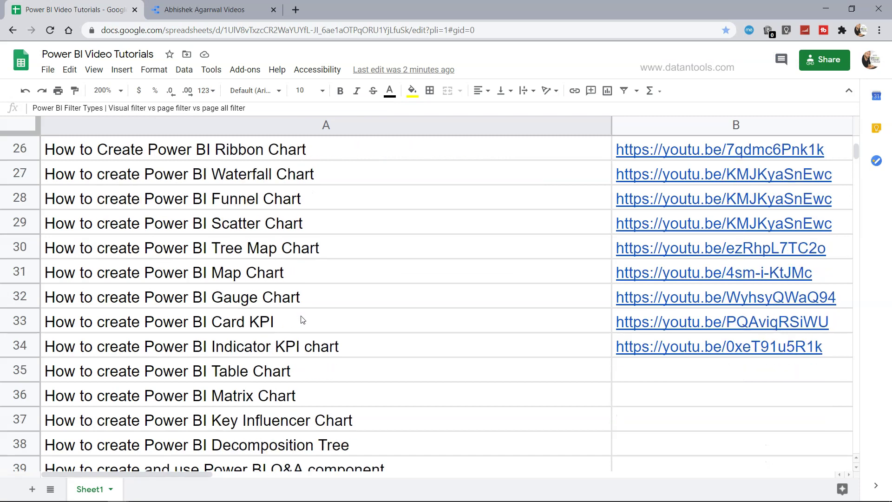
{"action": "left_click", "coordinate": [303, 319]}
{"action": "scroll", "coordinate": [300, 316], "scroll_direction": "down", "scroll_amount": 3}
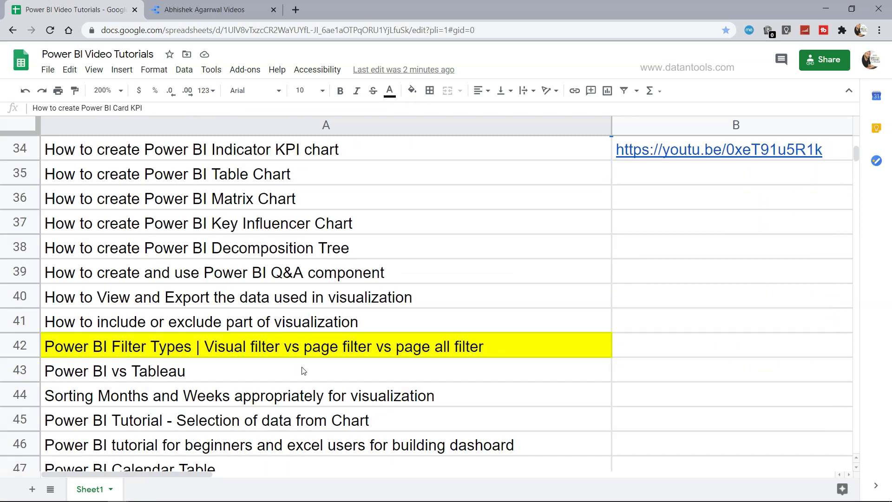
{"action": "left_click", "coordinate": [309, 351]}
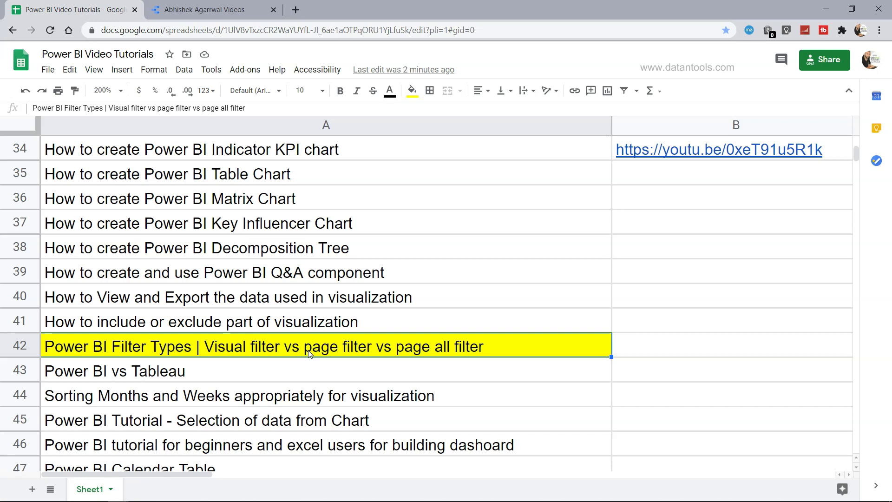
- In Power BI Desktop, hide and re-show the Filters pane from the View ribbon
{"action": "key", "text": "alt+Tab"}
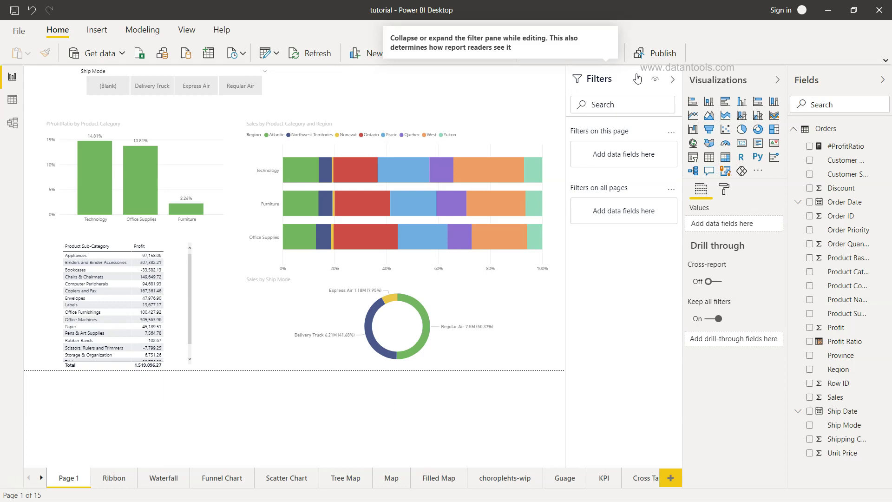
{"action": "left_click", "coordinate": [192, 32]}
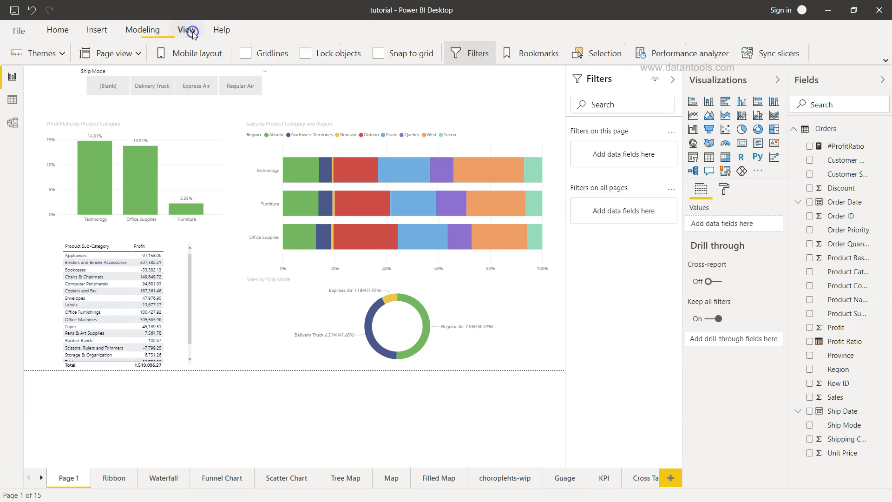
{"action": "left_click", "coordinate": [482, 60]}
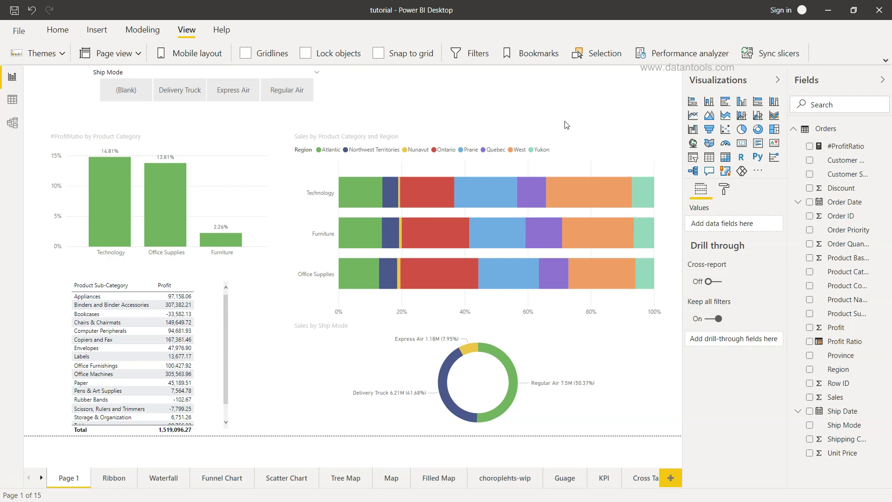
{"action": "left_click", "coordinate": [480, 55]}
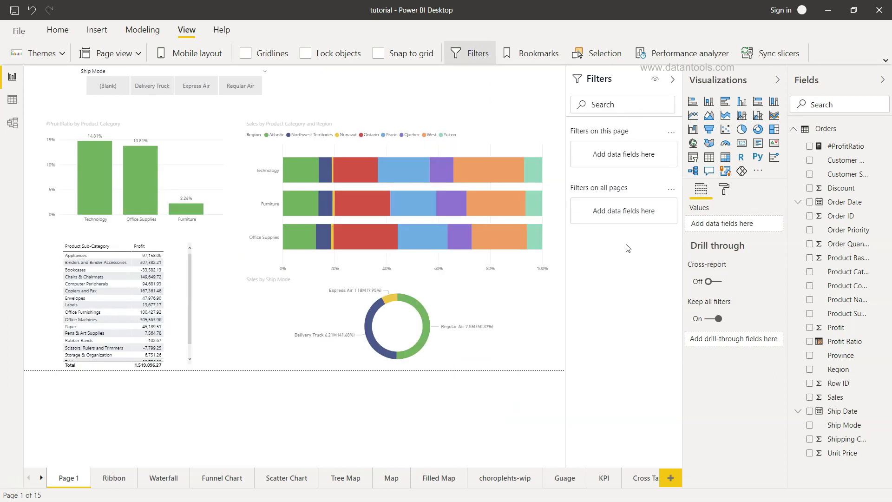
- Add Customer Segment as a visual filter on the Sales by Product Category and Region chart, keeping Consumer
{"action": "left_click", "coordinate": [521, 145]}
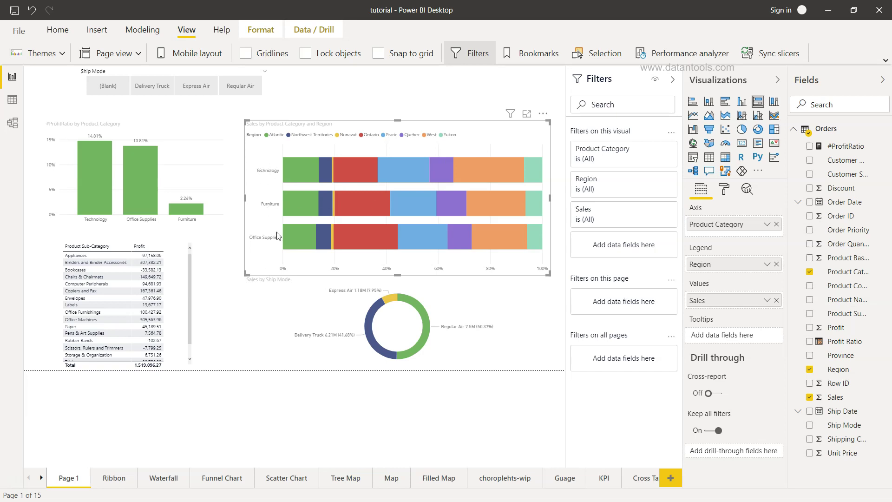
{"action": "mouse_move", "coordinate": [611, 148]}
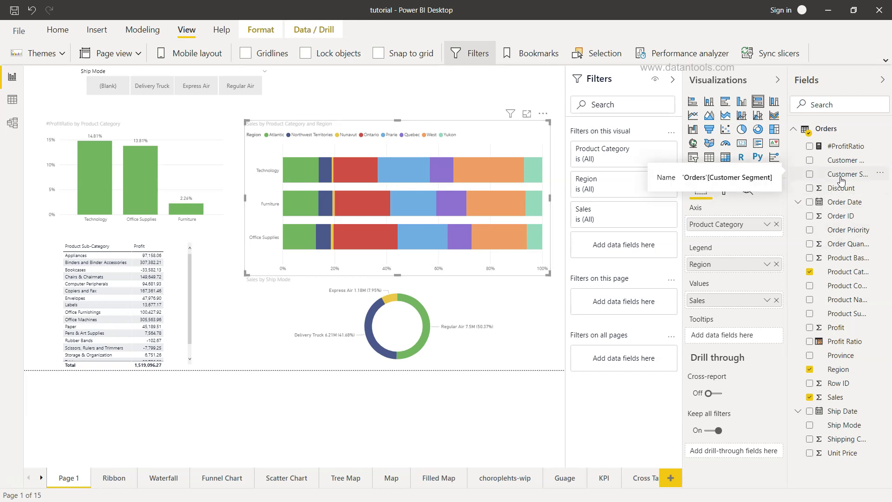
{"action": "left_click_drag", "start_coordinate": [842, 180], "coordinate": [630, 254]}
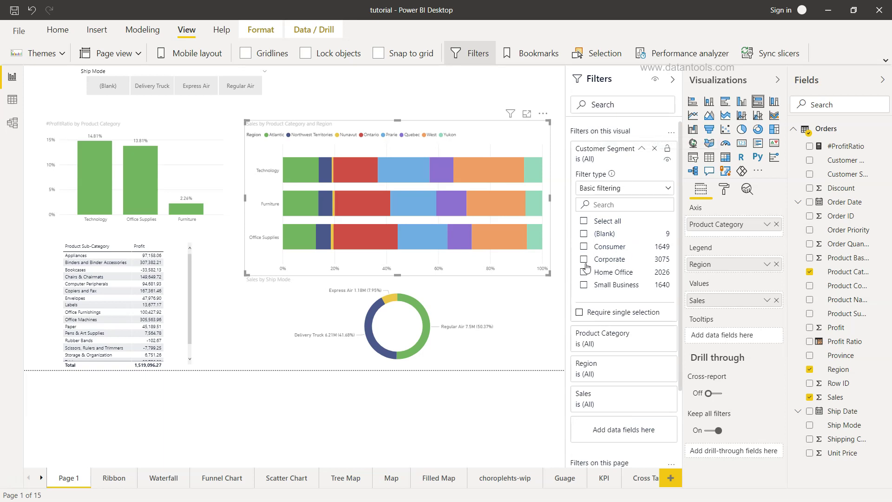
{"action": "mouse_move", "coordinate": [418, 195]}
{"action": "left_click", "coordinate": [585, 247]}
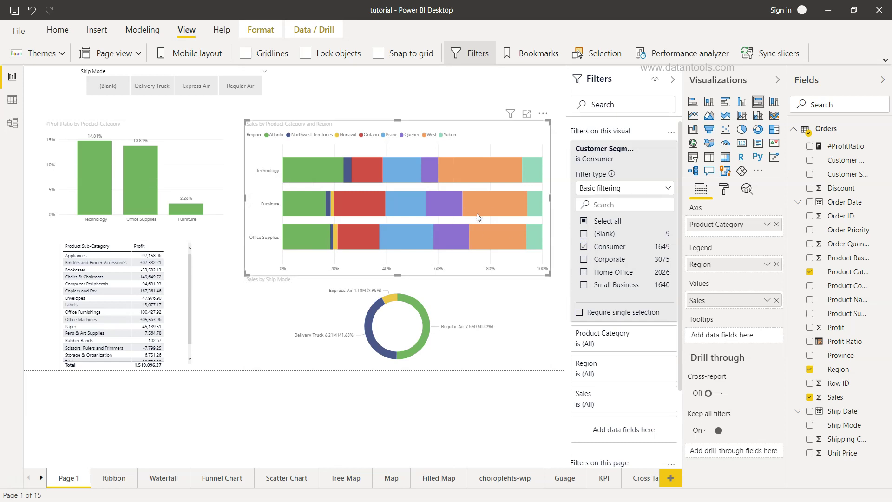
{"action": "left_click", "coordinate": [584, 272]}
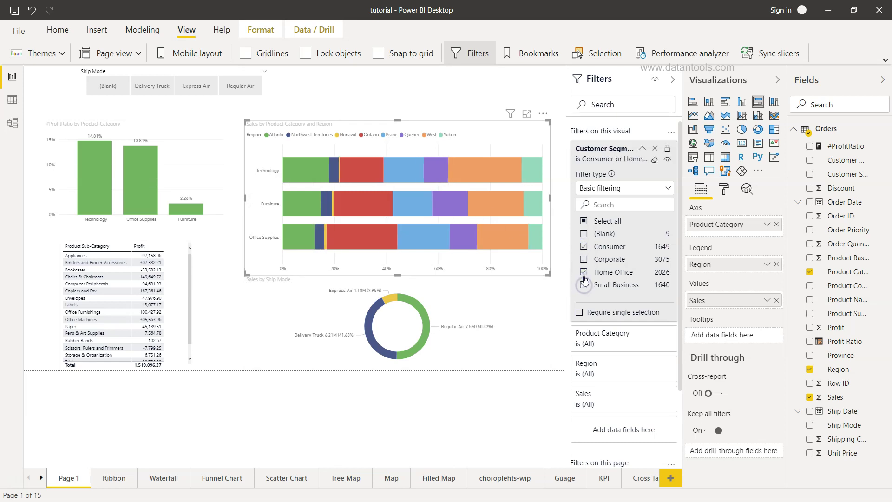
{"action": "left_click", "coordinate": [585, 274]}
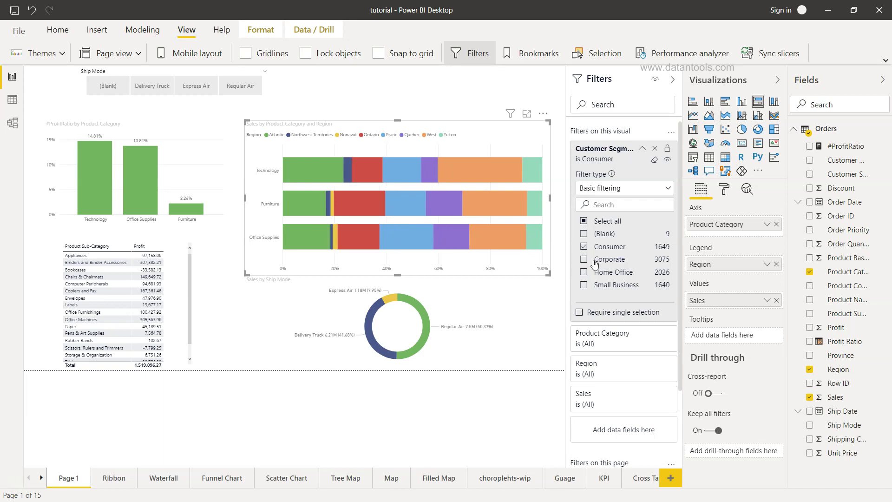
{"action": "mouse_move", "coordinate": [477, 170]}
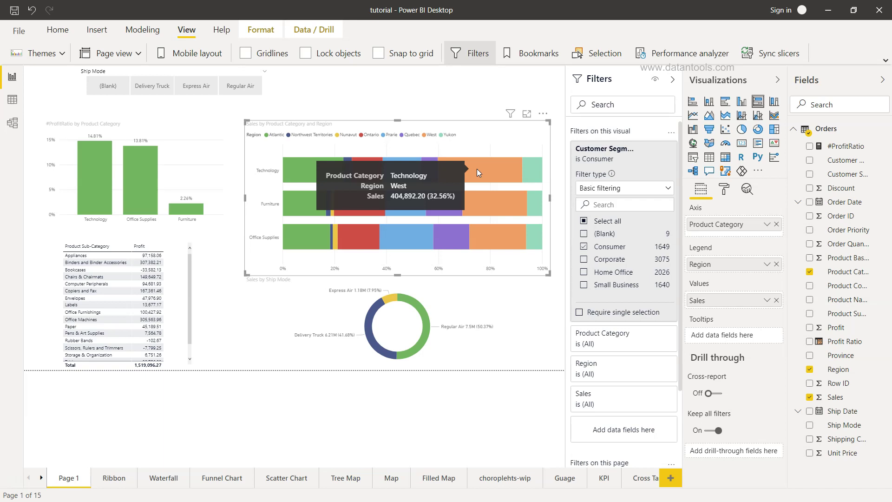
- Clear and delete the chart's Customer Segment filter, then add Customer Segment as a page-level filter
{"action": "left_click", "coordinate": [654, 160]}
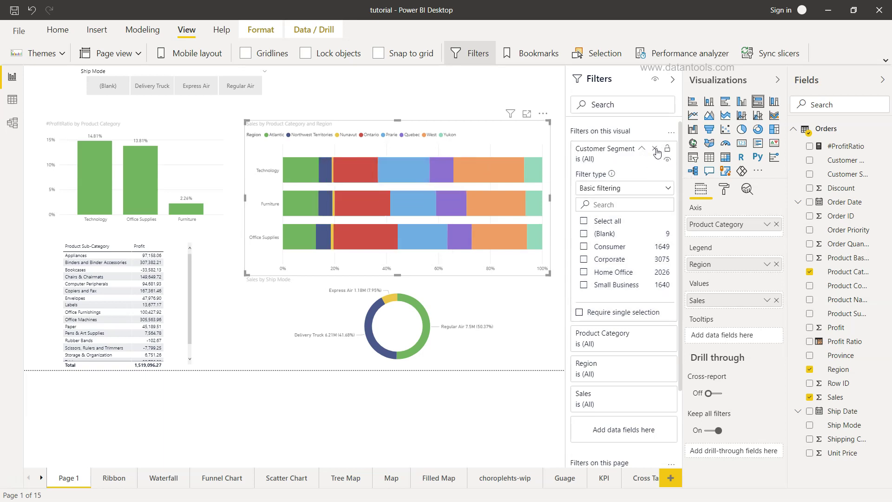
{"action": "left_click", "coordinate": [655, 148]}
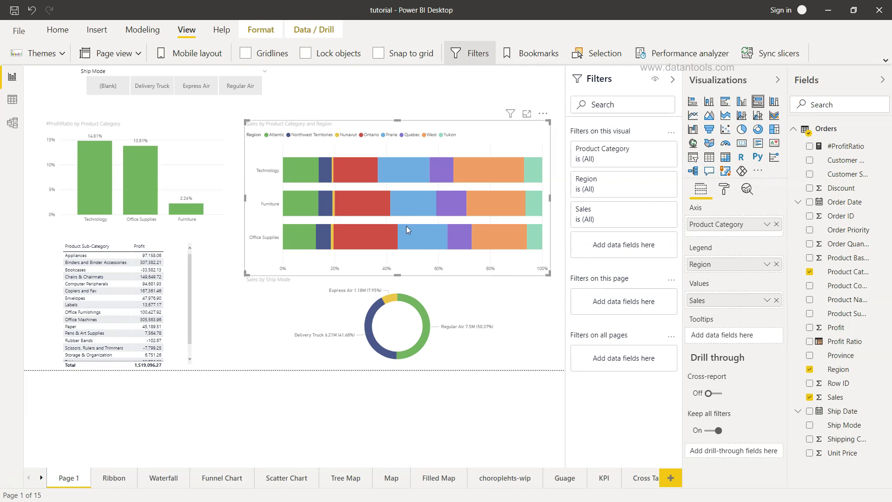
{"action": "mouse_move", "coordinate": [410, 229]}
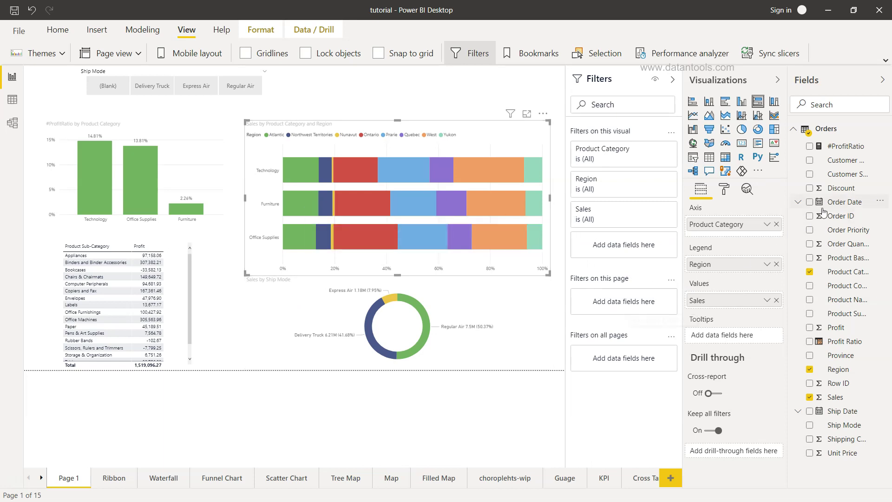
{"action": "left_click_drag", "start_coordinate": [845, 174], "coordinate": [643, 304]}
{"action": "scroll", "coordinate": [643, 307], "scroll_direction": "down", "scroll_amount": 2}
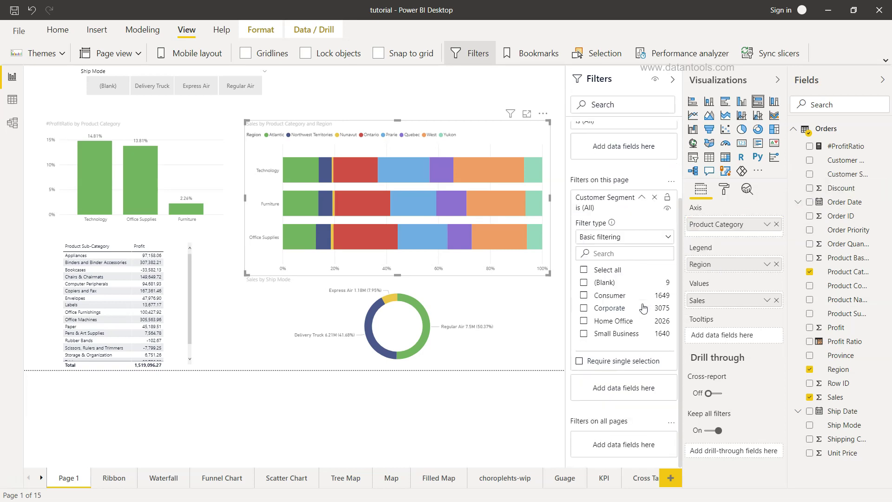
- Test Consumer, Corporate, Home Office and Small Business in the page filter, then clear all selections
{"action": "left_click", "coordinate": [586, 296]}
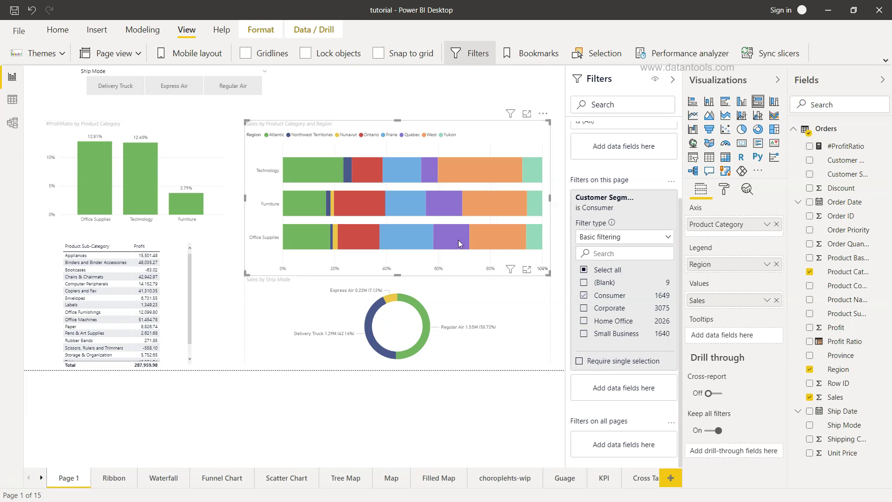
{"action": "left_click", "coordinate": [586, 310]}
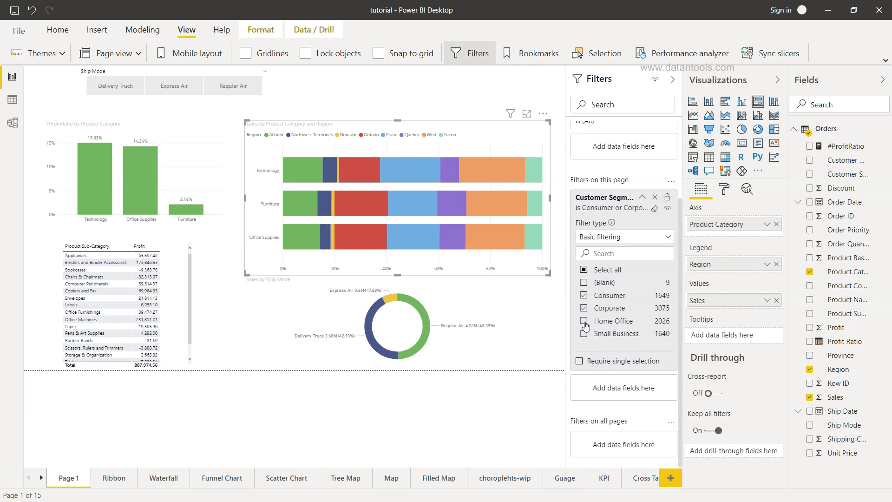
{"action": "left_click", "coordinate": [584, 321]}
{"action": "left_click", "coordinate": [584, 321]}
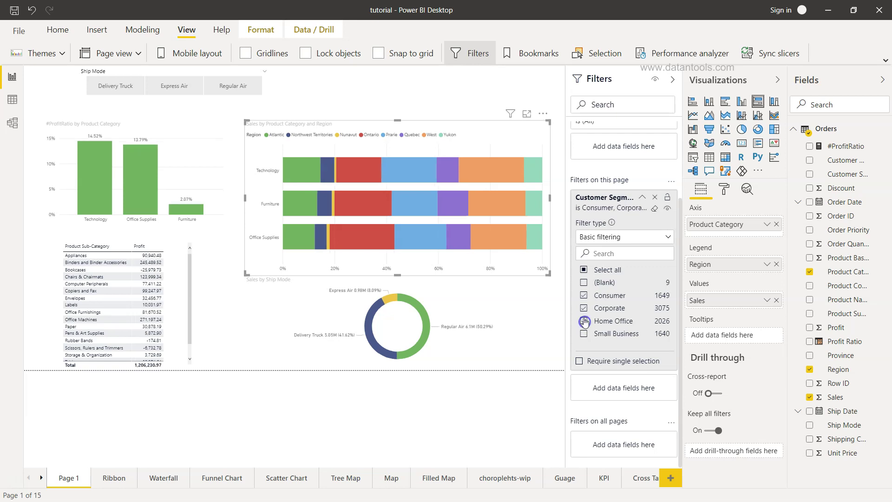
{"action": "left_click", "coordinate": [584, 295]}
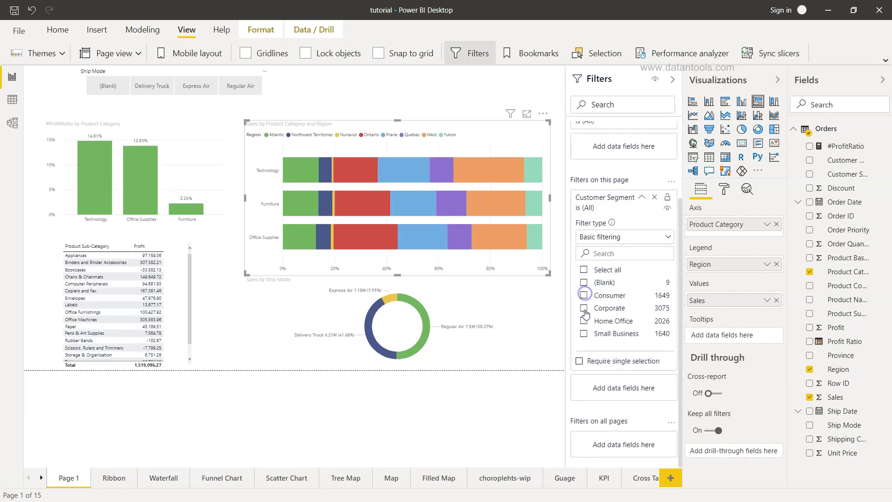
{"action": "left_click", "coordinate": [584, 321]}
{"action": "left_click", "coordinate": [584, 334]}
{"action": "left_click", "coordinate": [584, 321]}
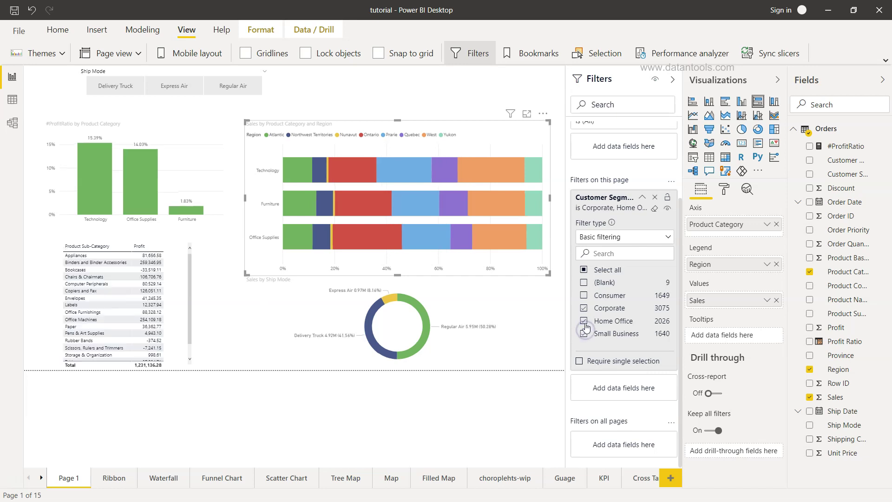
{"action": "left_click", "coordinate": [584, 308]}
{"action": "left_click", "coordinate": [584, 334]}
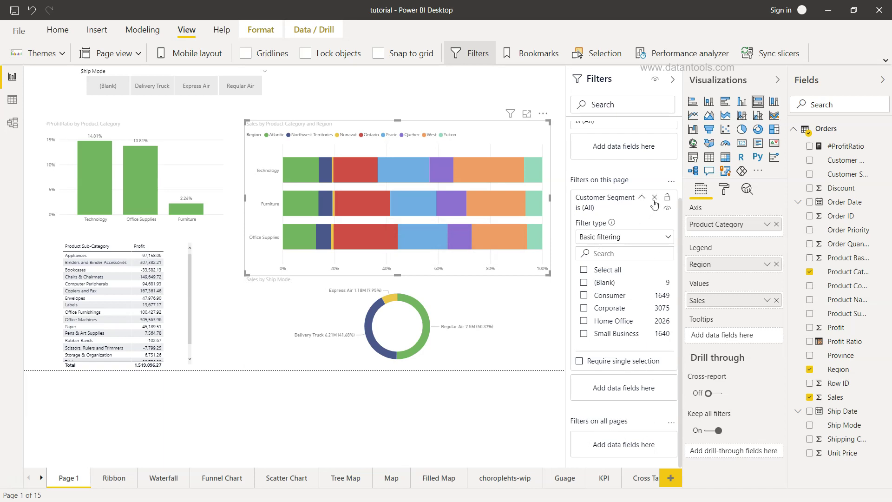
- Replace the page filter with an all-pages Customer Segment filter set to Consumer
{"action": "left_click", "coordinate": [653, 197]}
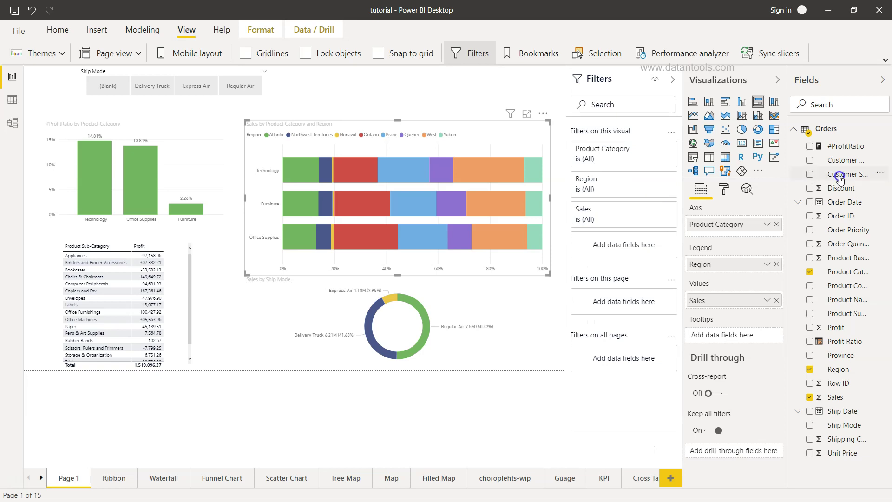
{"action": "left_click_drag", "start_coordinate": [823, 178], "coordinate": [642, 364]}
{"action": "scroll", "coordinate": [642, 364], "scroll_direction": "down", "scroll_amount": 2}
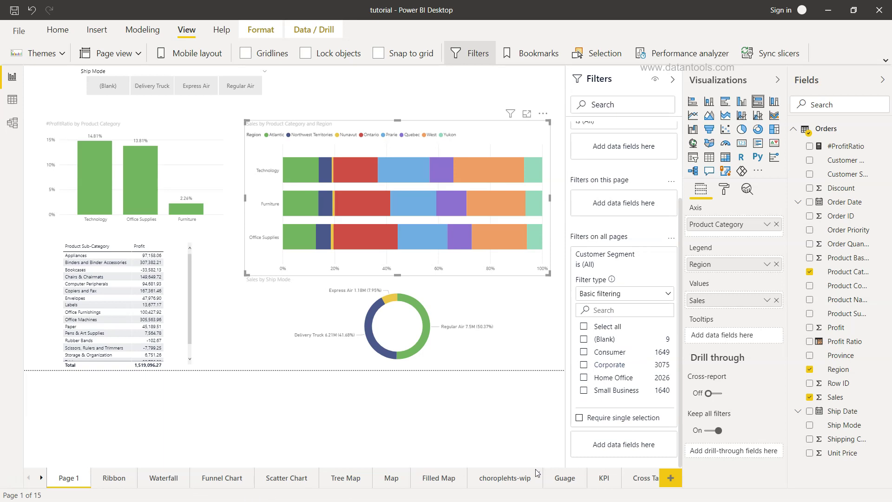
{"action": "left_click", "coordinate": [586, 355]}
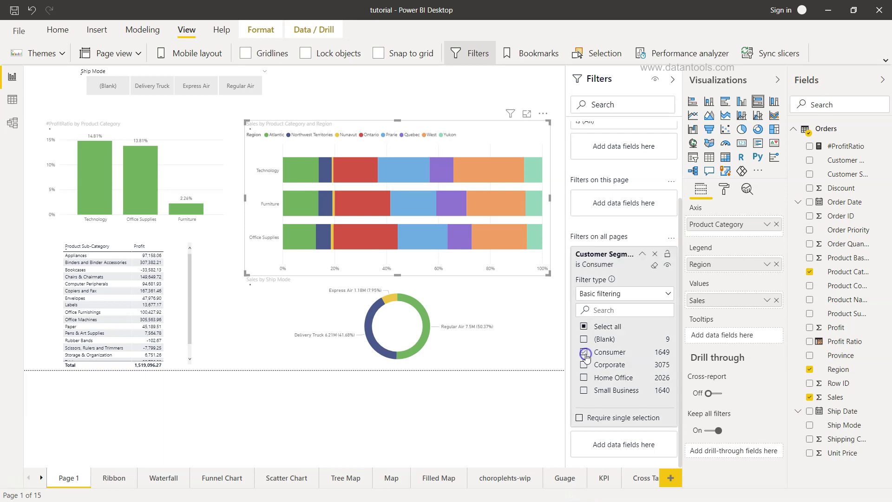
- Add Corporate and Small Business to the all-pages filter, checking the Ribbon, Waterfall, Page 1 and Scatter Chart pages
{"action": "left_click", "coordinate": [113, 479]}
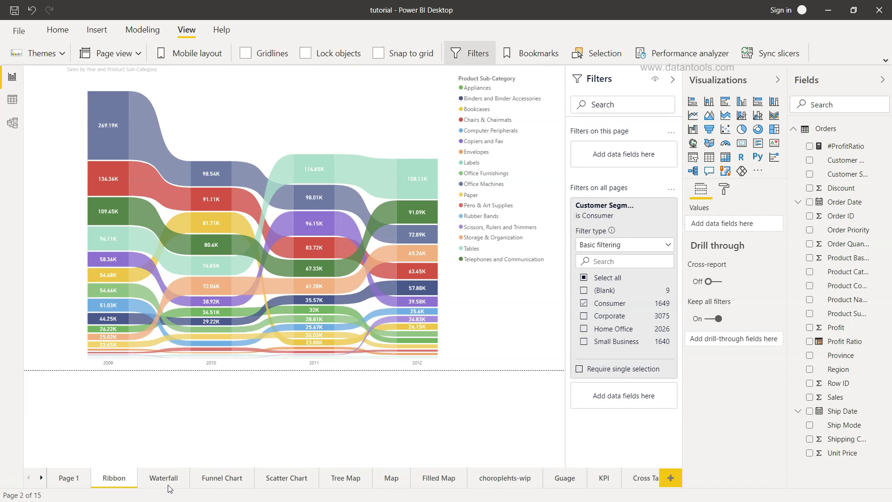
{"action": "left_click", "coordinate": [165, 480]}
{"action": "left_click", "coordinate": [118, 480]}
{"action": "left_click", "coordinate": [585, 316]}
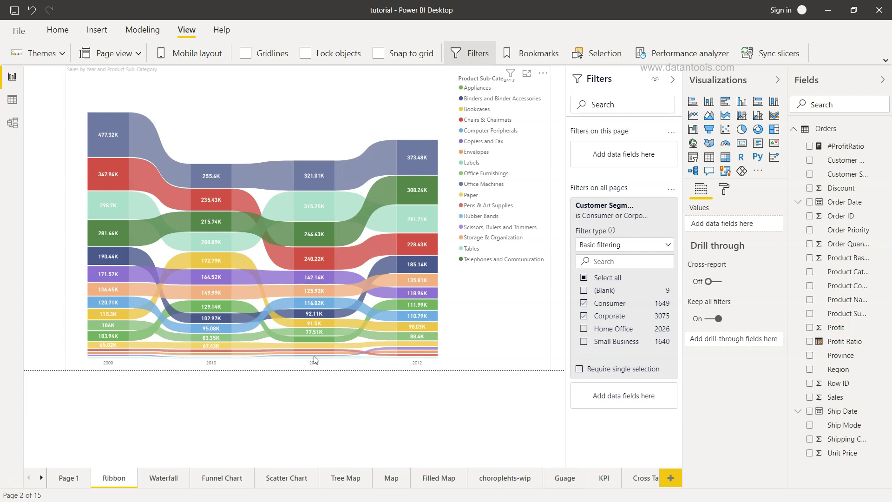
{"action": "left_click", "coordinate": [70, 478]}
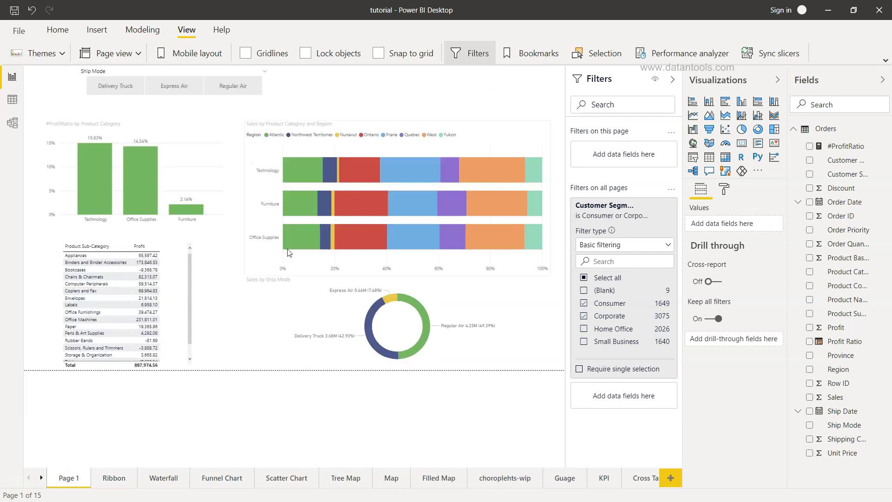
{"action": "left_click", "coordinate": [293, 479]}
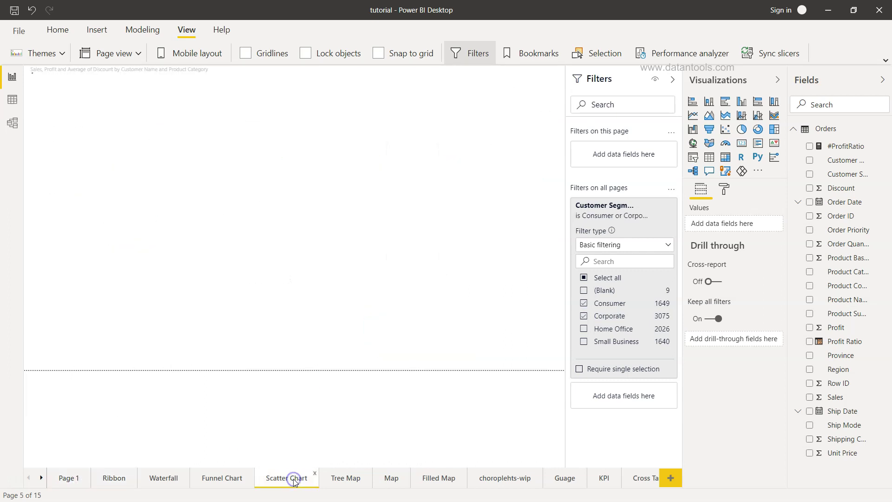
{"action": "left_click", "coordinate": [584, 341]}
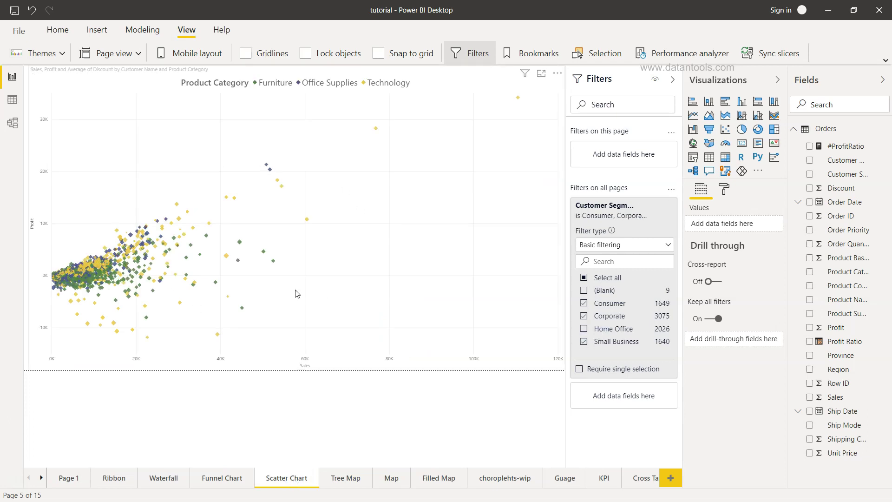